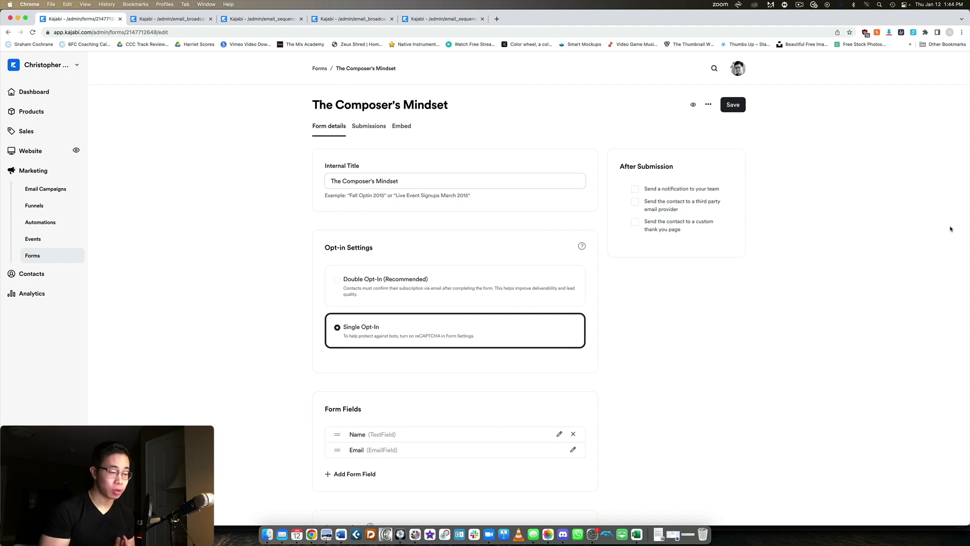
# Step: Review The Composer's Mindset form and highlight the guide email's subject in its Automations table
pyautogui.scroll(-5, 909, 227)
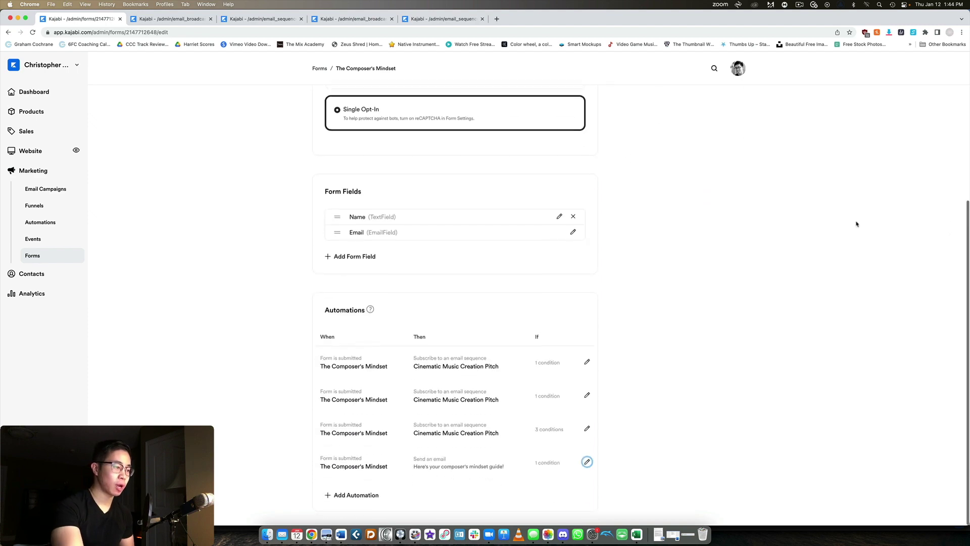
pyautogui.scroll(5, 829, 227)
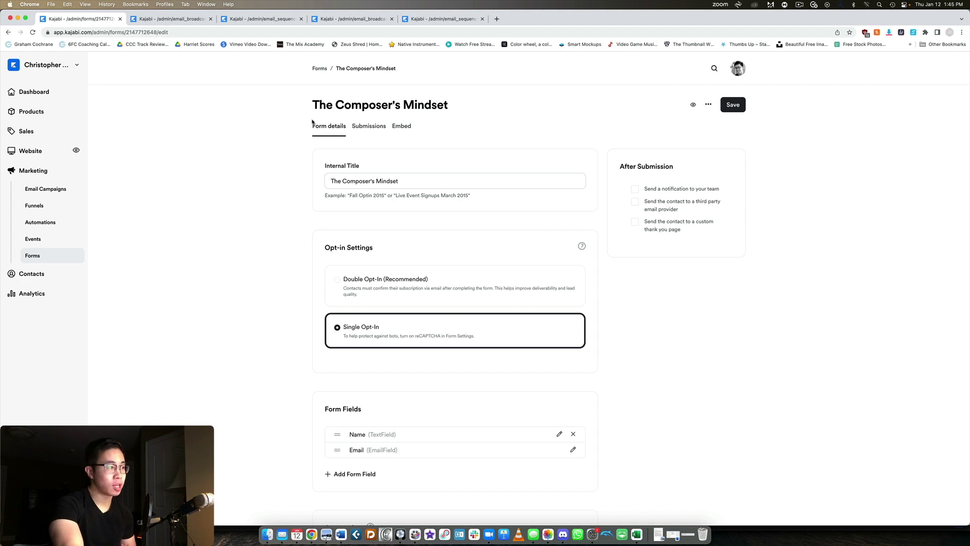
pyautogui.moveTo(309, 106); pyautogui.dragTo(461, 105)
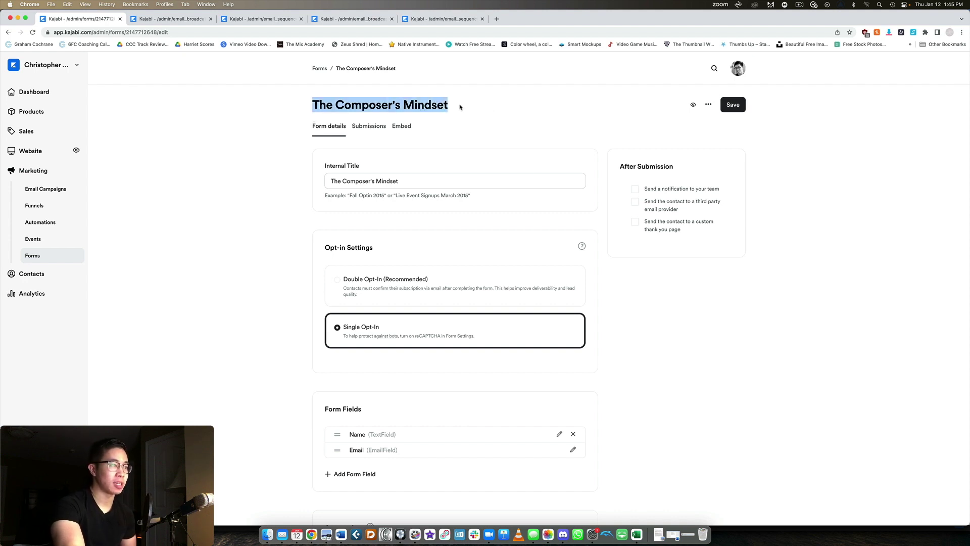
pyautogui.click(414, 99)
pyautogui.scroll(-5, 379, 119)
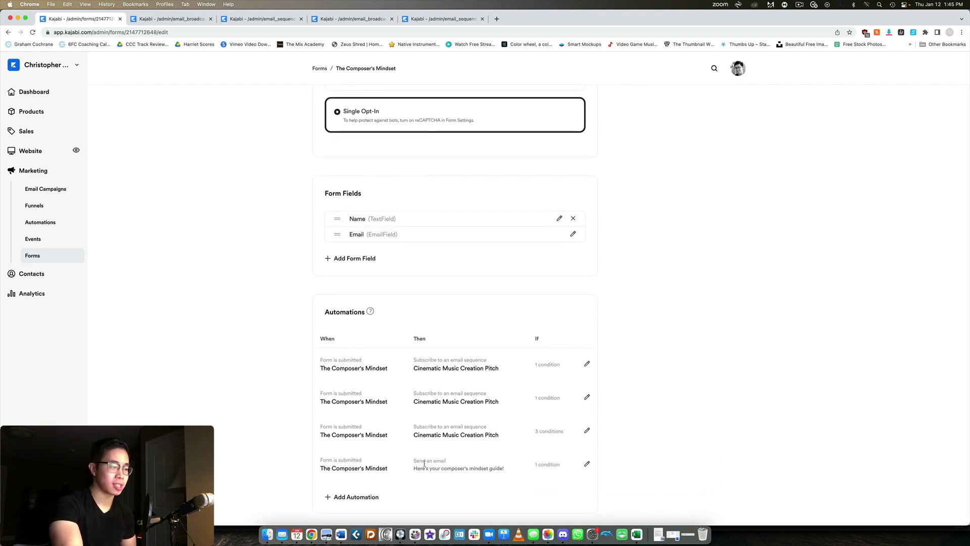
pyautogui.moveTo(413, 468); pyautogui.dragTo(496, 477)
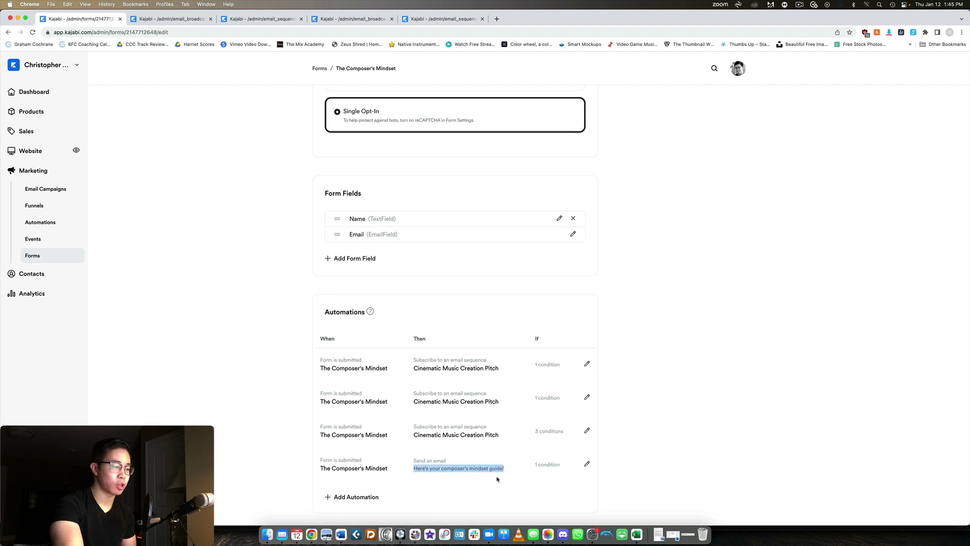
pyautogui.click(492, 481)
# Step: Open the guide email automation, check its body and download link, then close it unchanged
pyautogui.click(587, 464)
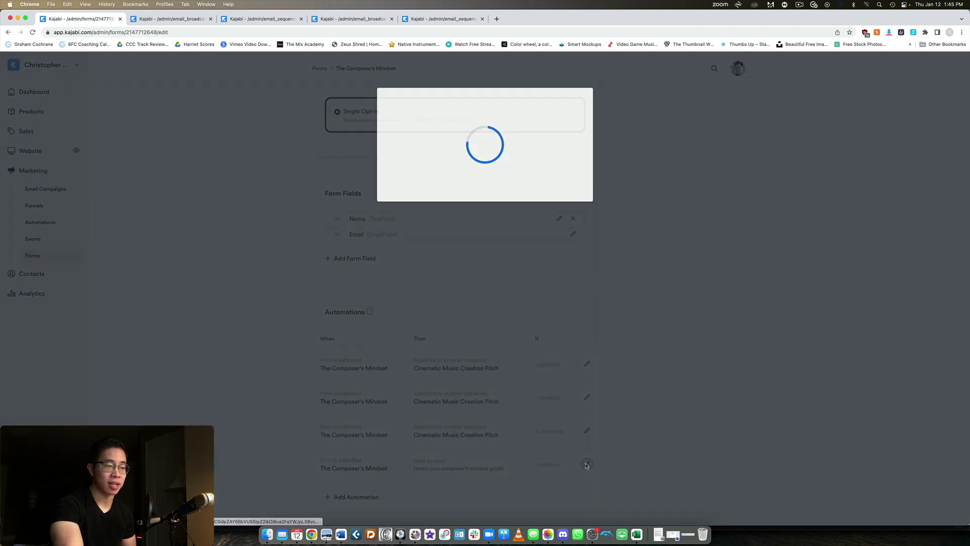
pyautogui.scroll(-4, 419, 338)
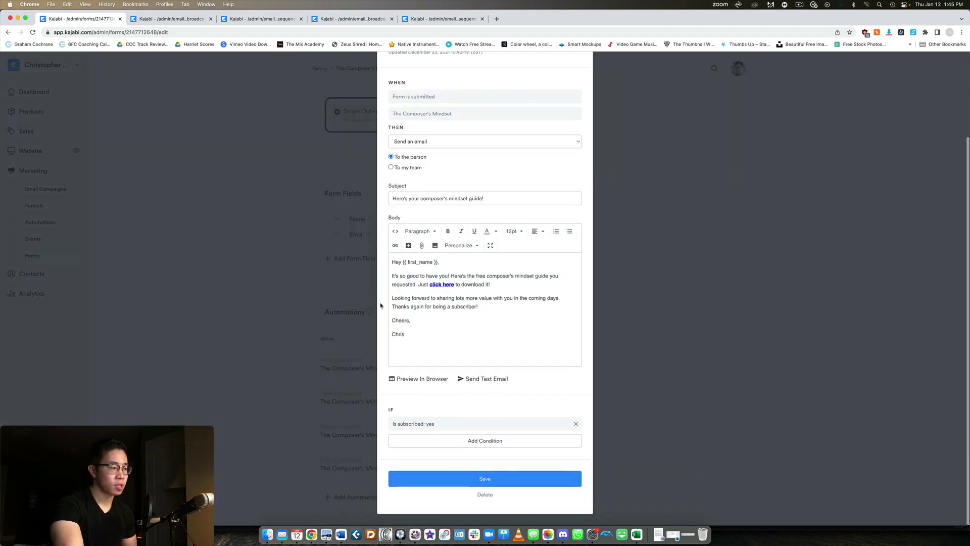
pyautogui.moveTo(419, 338); pyautogui.dragTo(393, 261)
pyautogui.click(469, 275)
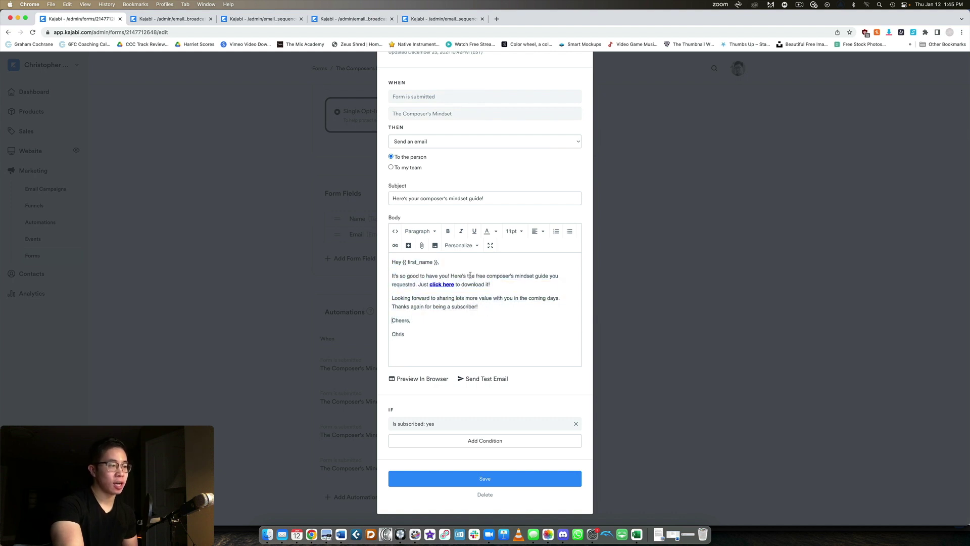
pyautogui.click(443, 285)
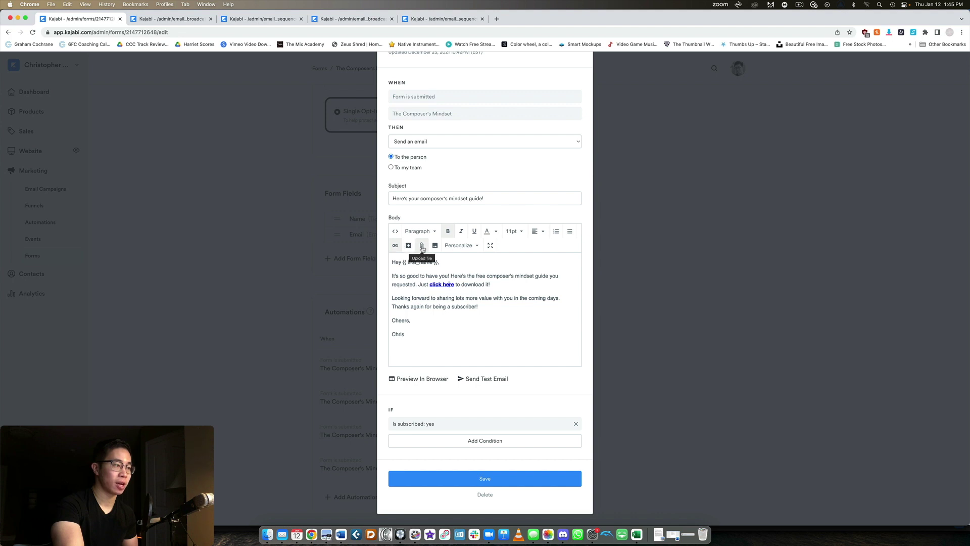
pyautogui.click(486, 300)
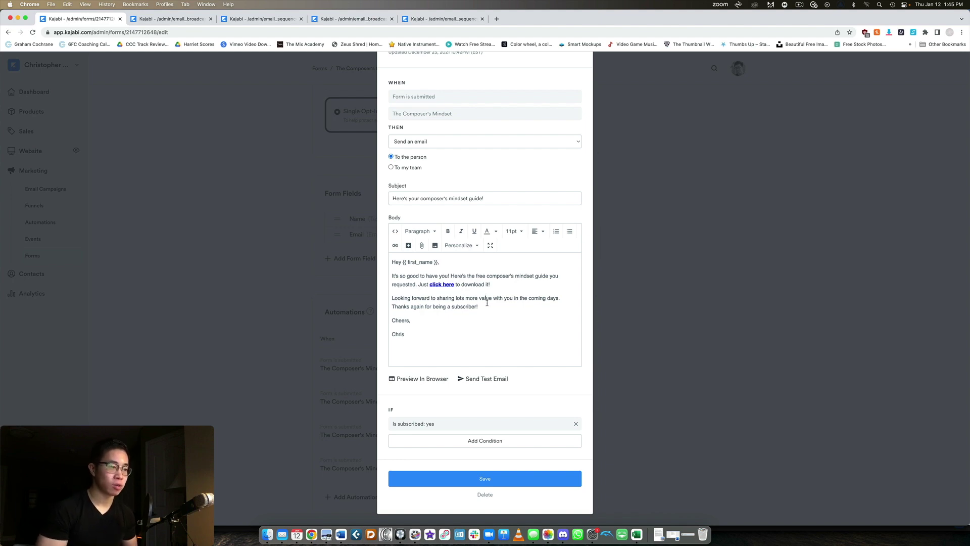
pyautogui.click(647, 310)
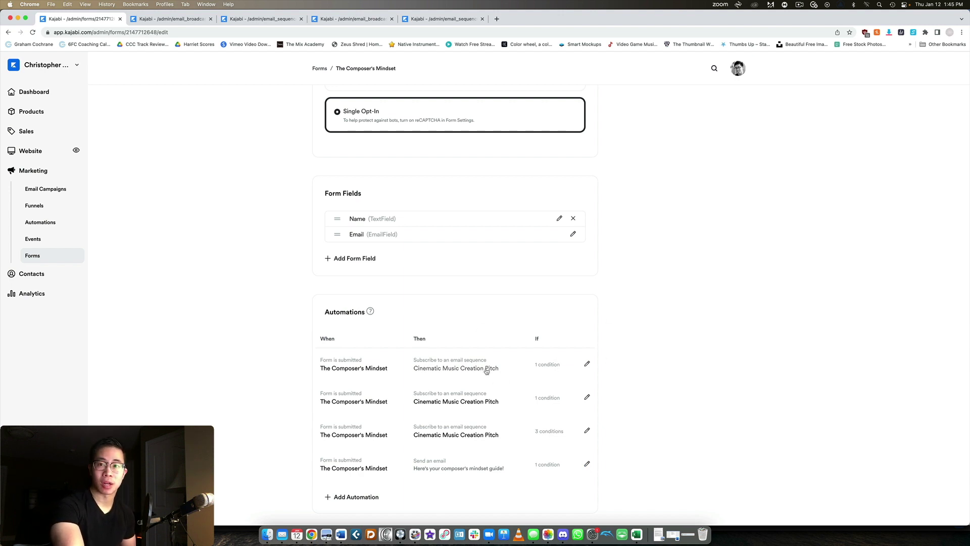
# Step: Confirm the guide automation keeps 'Send an email' as its action, then show the Merry Christmas! broadcast
pyautogui.click(587, 463)
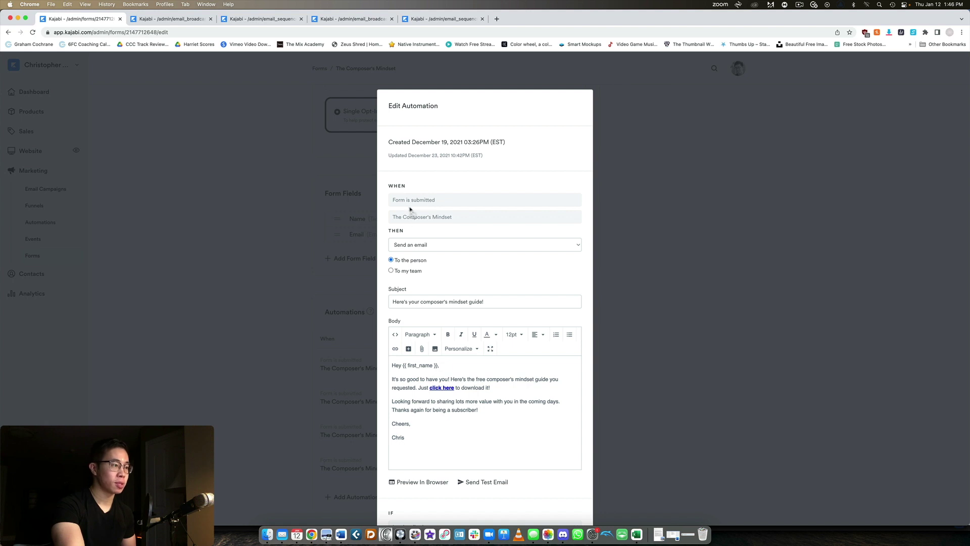
pyautogui.click(414, 245)
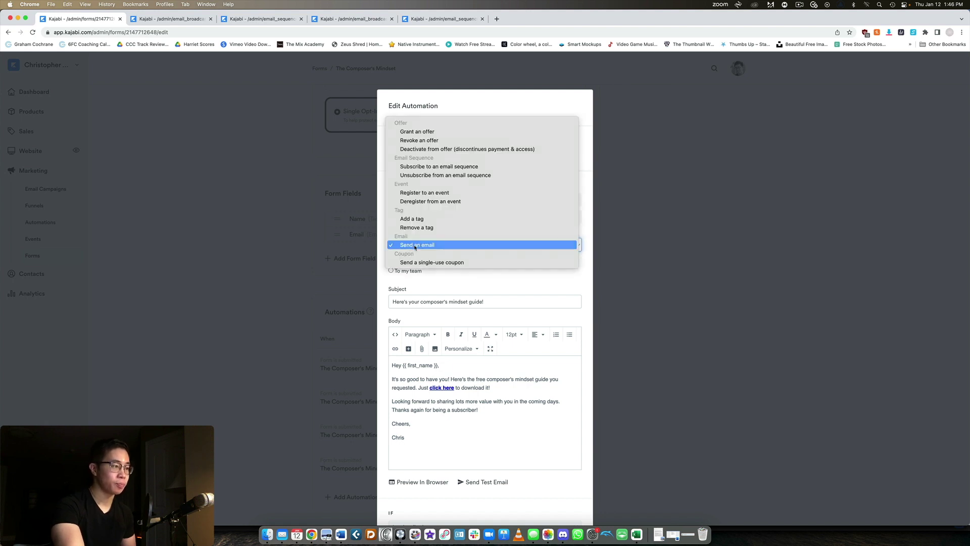
pyautogui.click(415, 247)
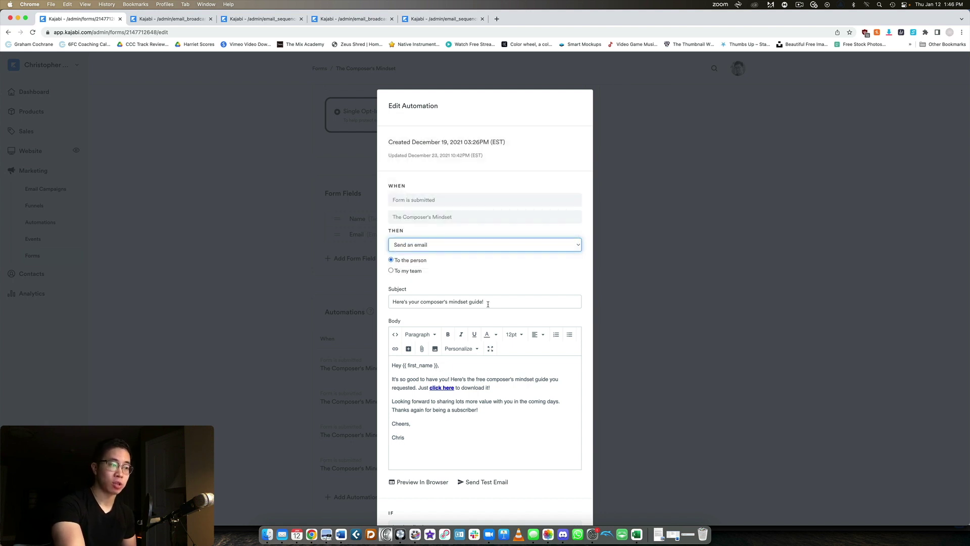
pyautogui.scroll(-4, 487, 303)
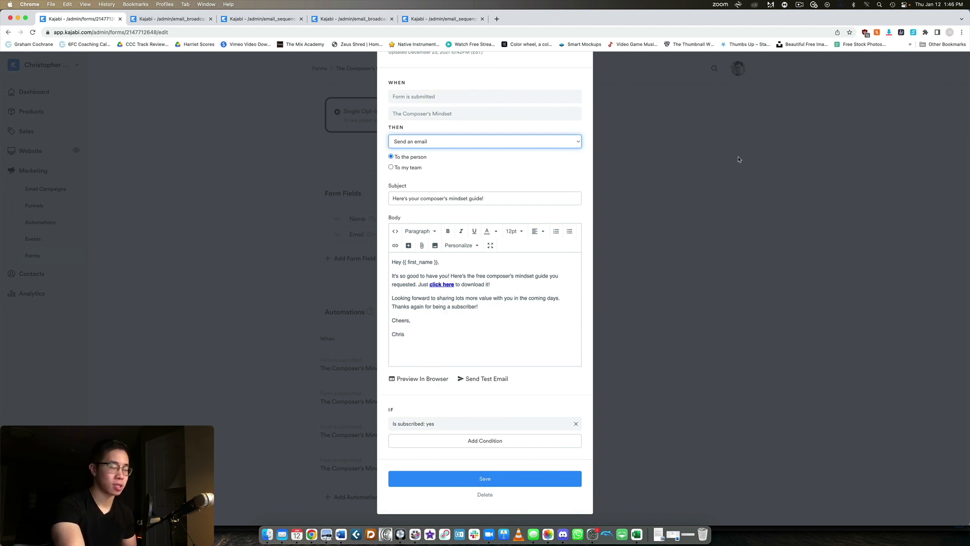
pyautogui.click(729, 328)
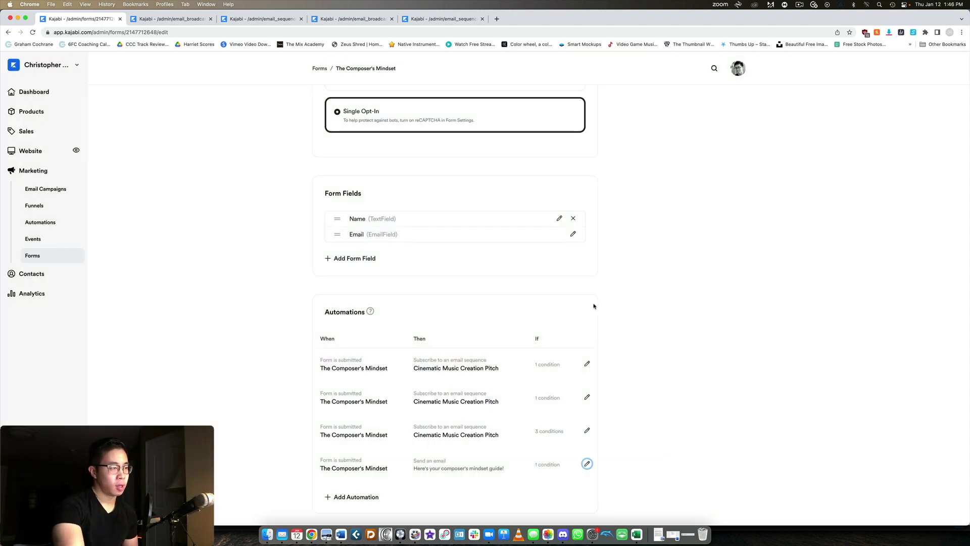
pyautogui.click(167, 20)
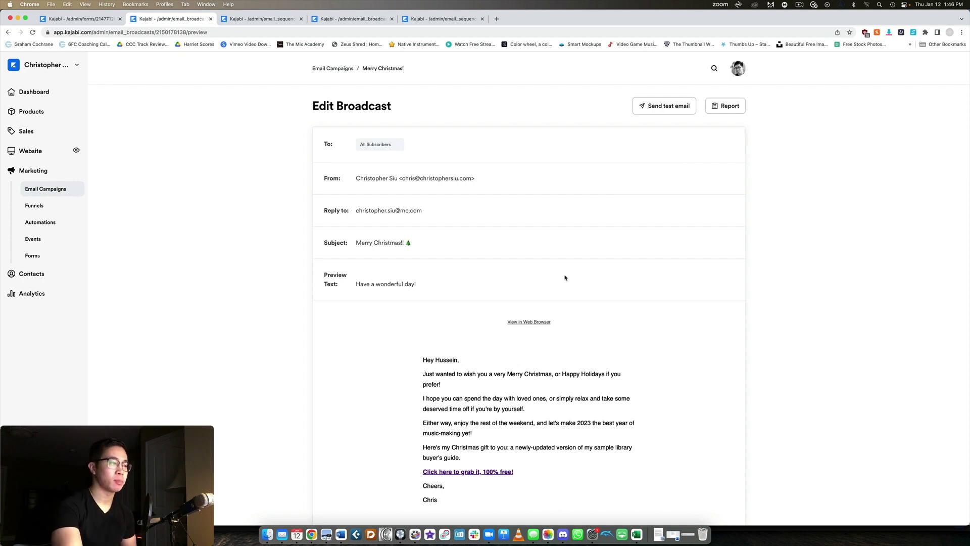
pyautogui.scroll(-3, 508, 208)
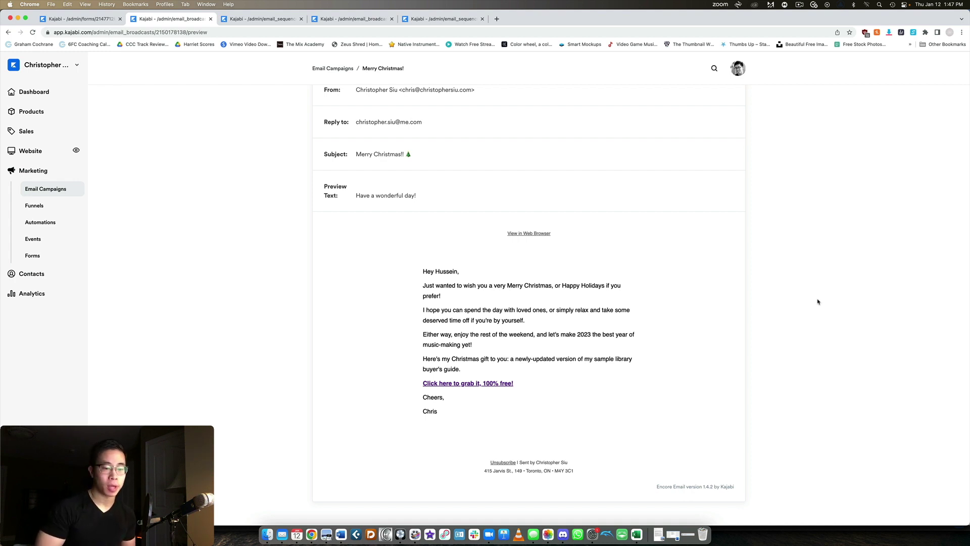
# Step: Switch to the Virtual Orchestration Mastery thank-you sequence and check its two subscribe triggers
pyautogui.click(262, 20)
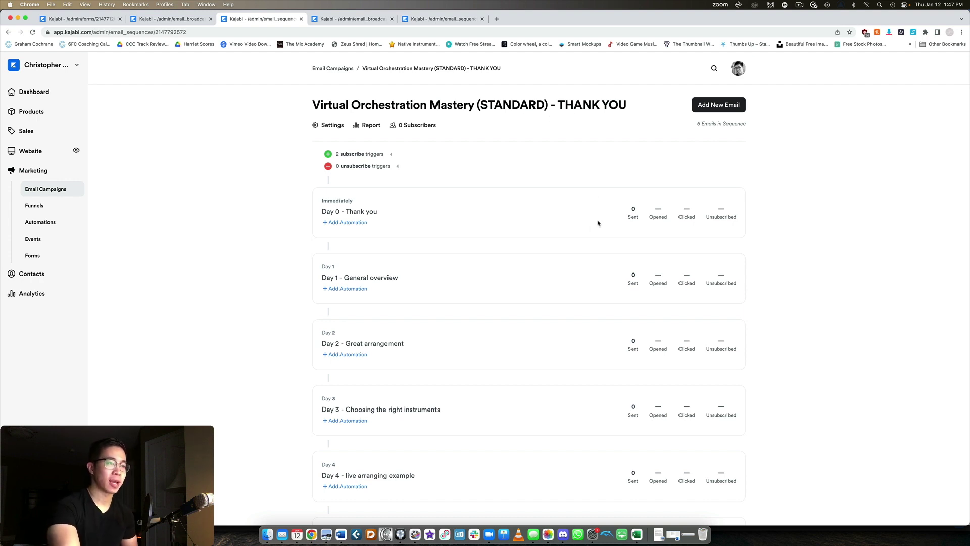
pyautogui.scroll(-2, 639, 215)
pyautogui.scroll(2, 638, 215)
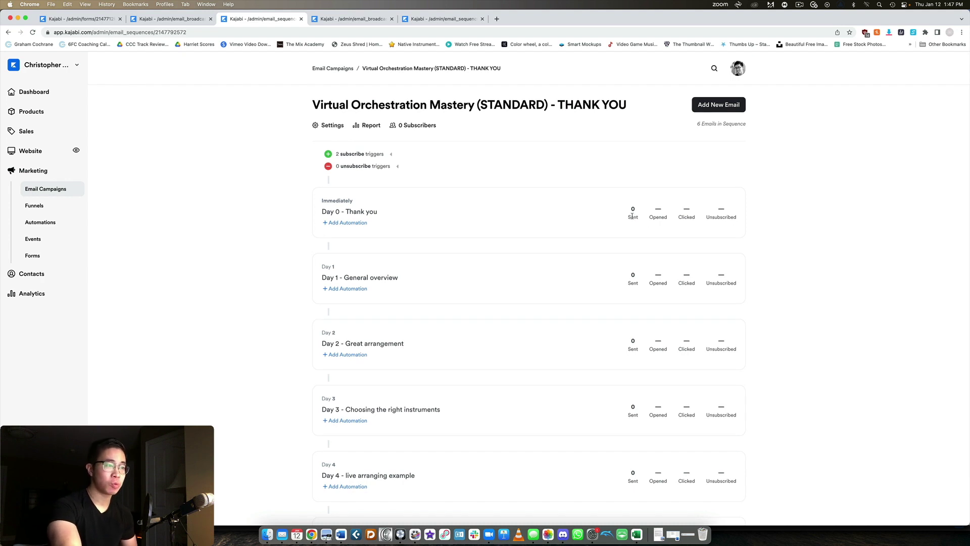
pyautogui.click(359, 155)
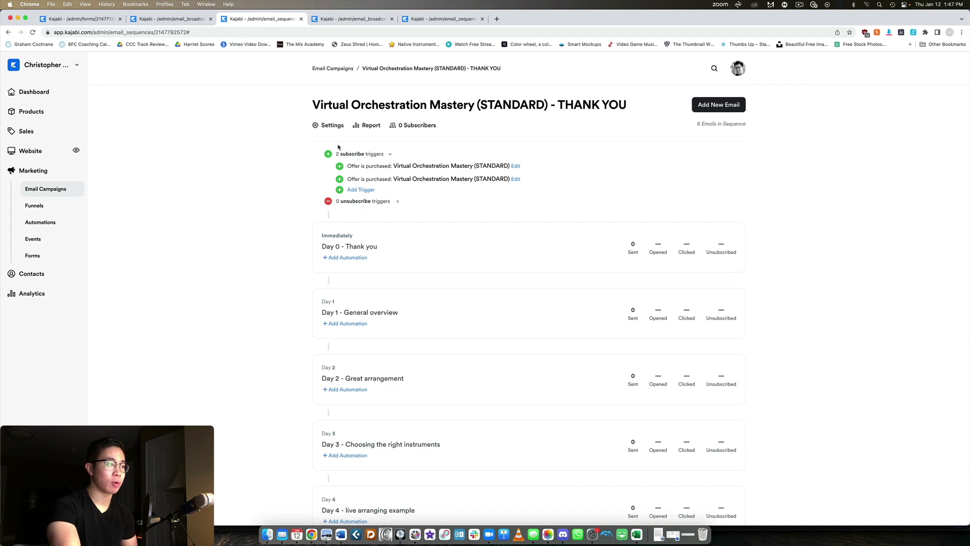
pyautogui.click(362, 154)
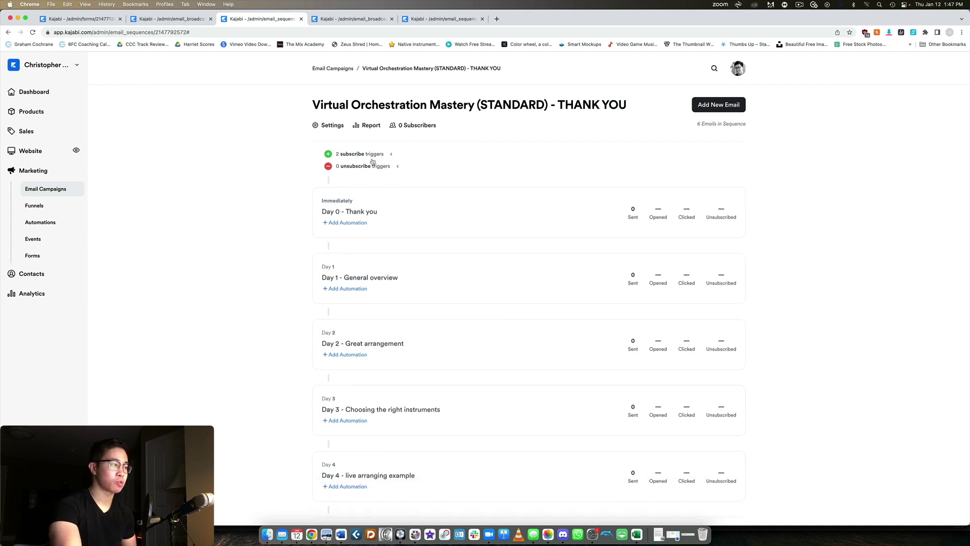
pyautogui.scroll(-3, 455, 210)
pyautogui.scroll(4, 510, 265)
pyautogui.scroll(-1, 509, 264)
pyautogui.moveTo(321, 201); pyautogui.dragTo(374, 204)
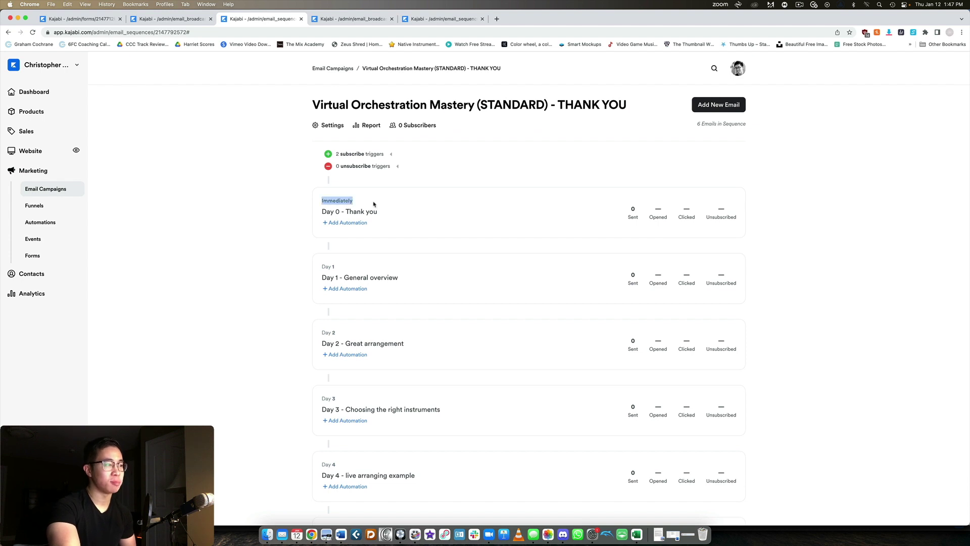
# Step: Read the Day 0 thank-you email, go back to the sequence list, then show the Composing survey broadcast
pyautogui.click(346, 206)
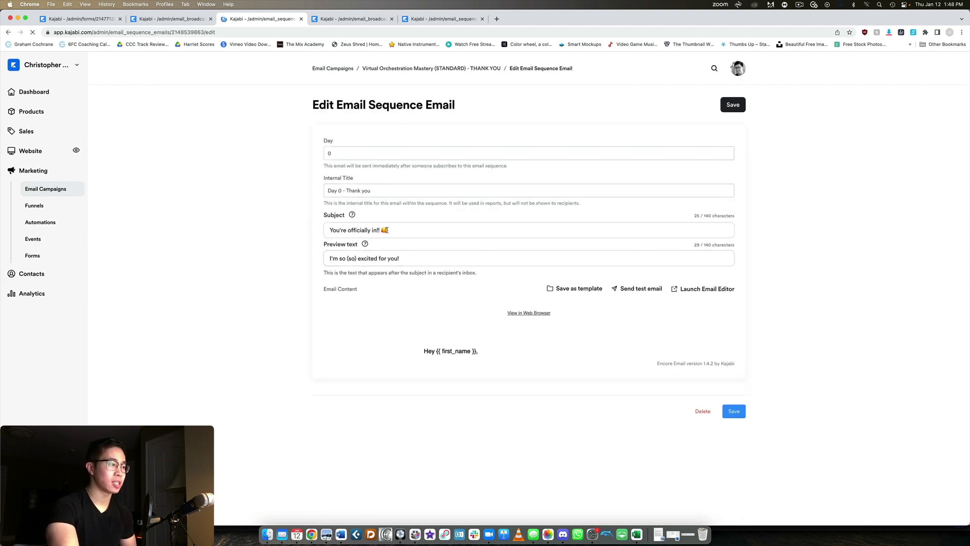
pyautogui.scroll(-5, 475, 263)
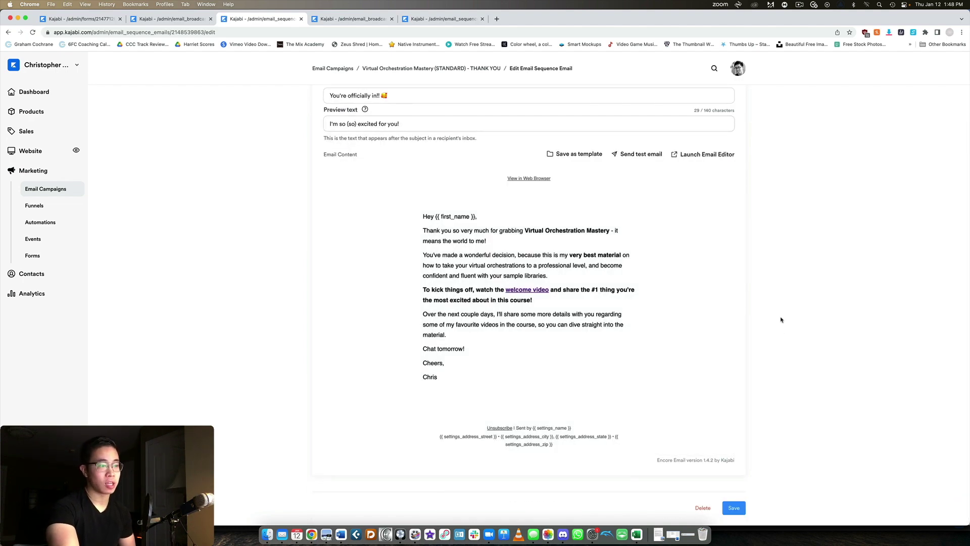
pyautogui.click(8, 33)
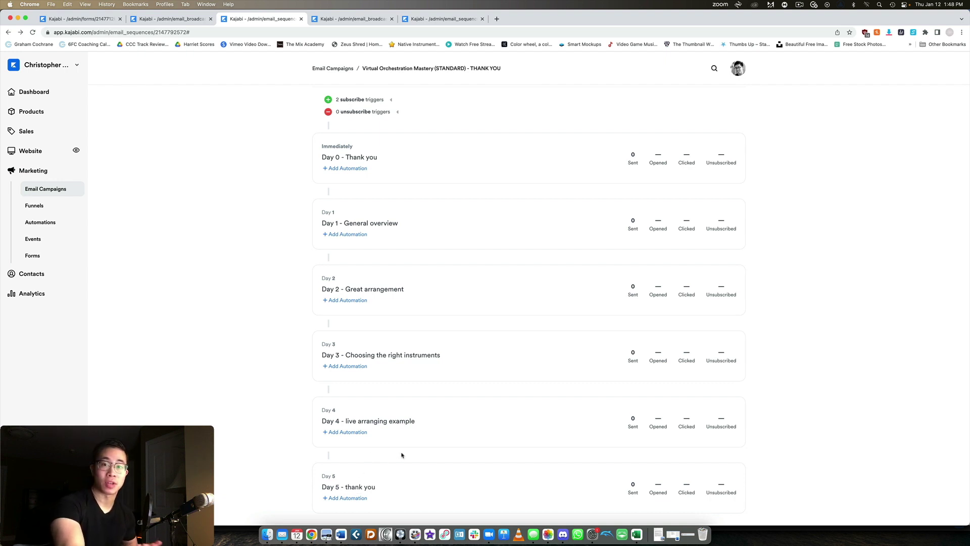
pyautogui.scroll(3, 401, 454)
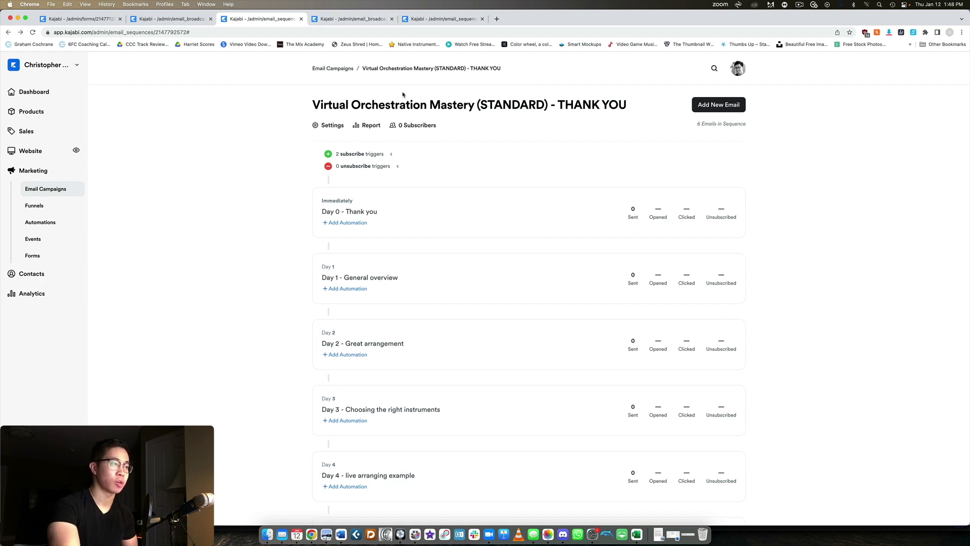
pyautogui.click(362, 20)
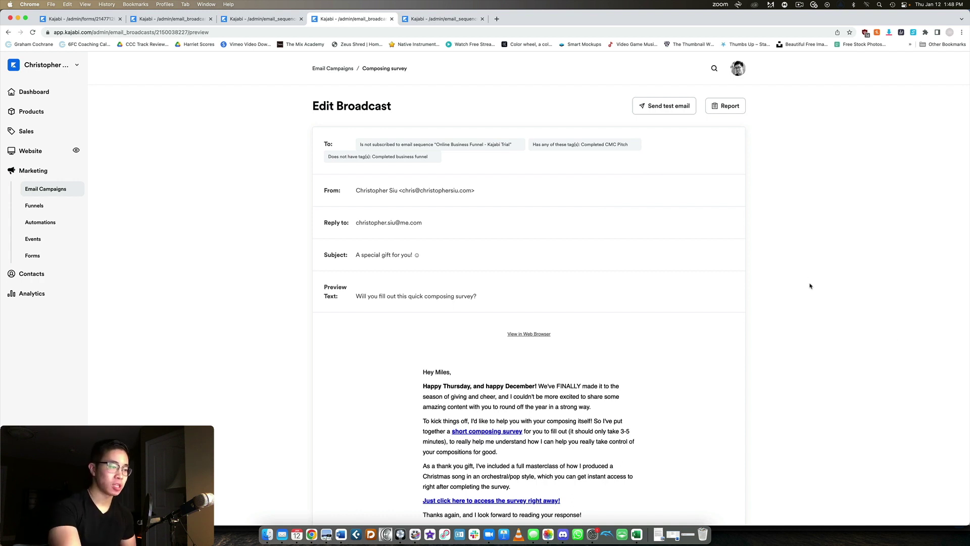
# Step: Scroll through the Composing survey email preview, down to its survey link and back up
pyautogui.scroll(-4, 811, 285)
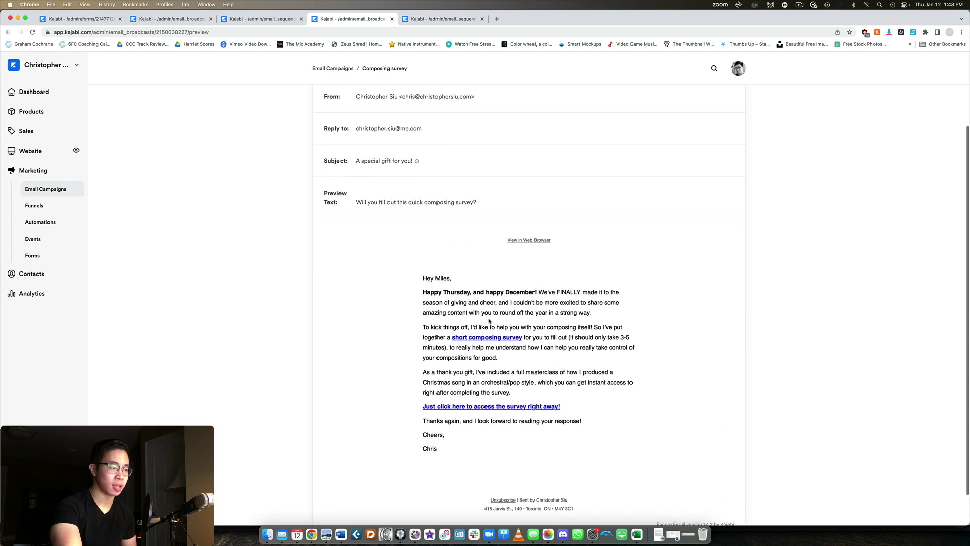
pyautogui.scroll(-1, 505, 303)
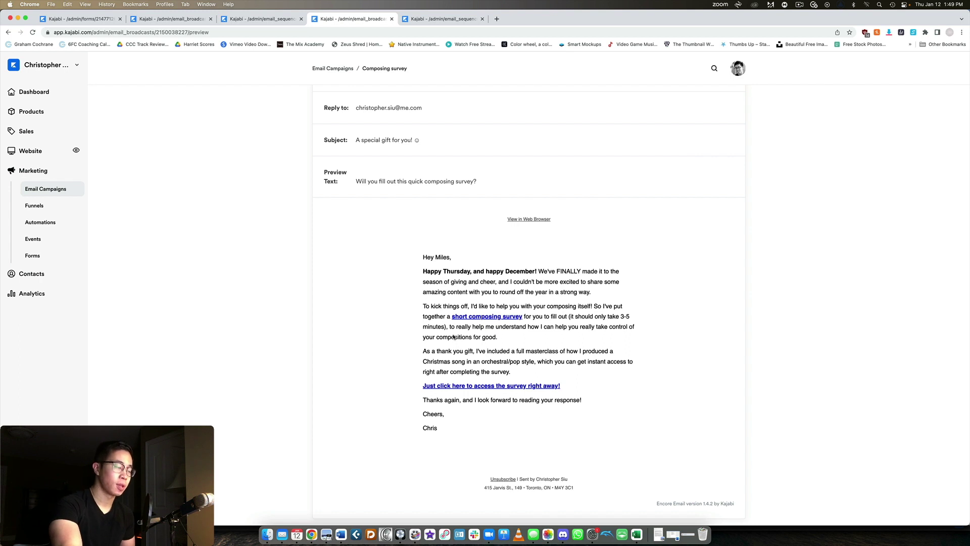
pyautogui.scroll(-1, 445, 339)
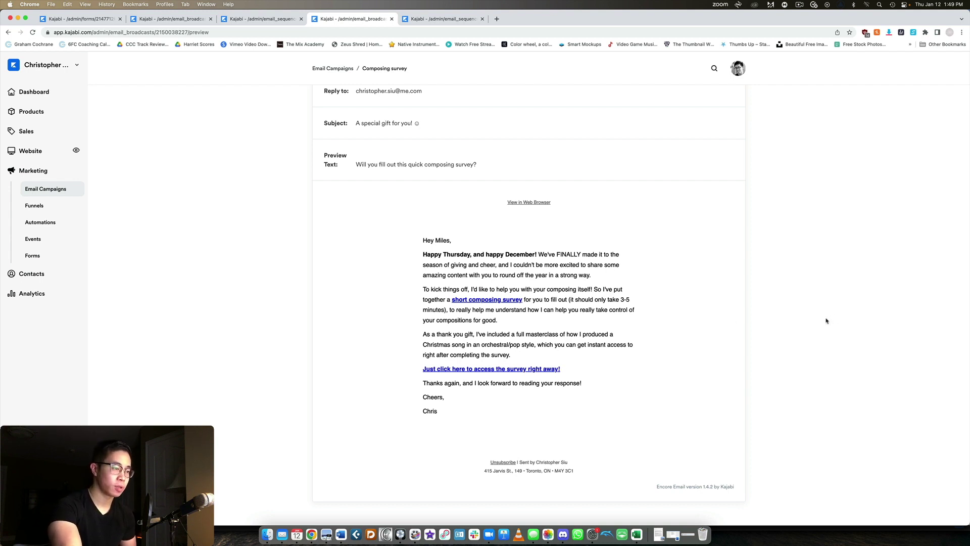
pyautogui.scroll(5, 826, 321)
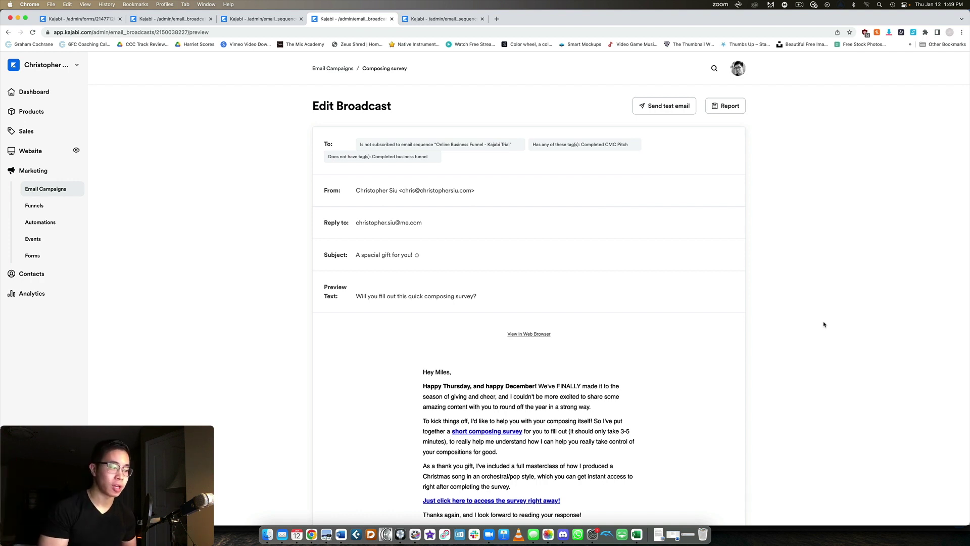
pyautogui.scroll(-3, 823, 325)
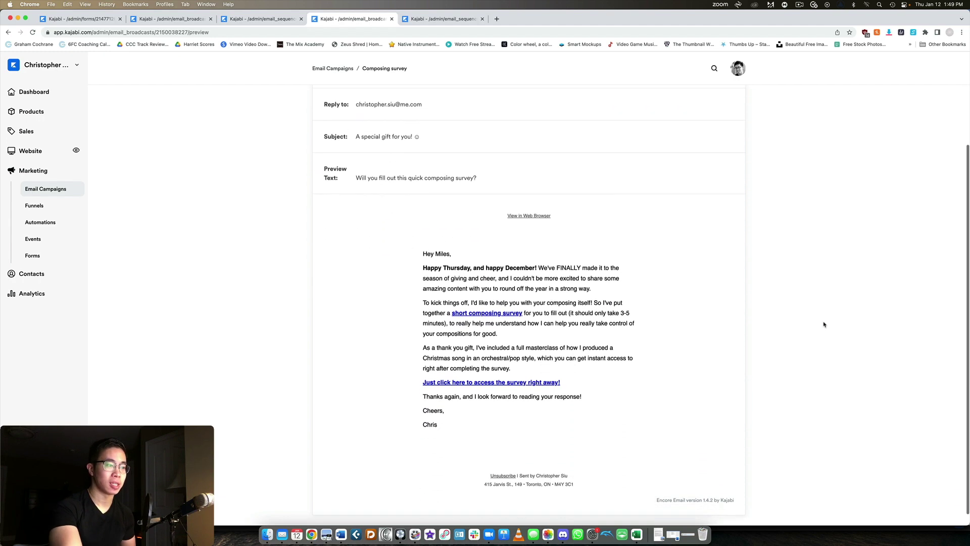
pyautogui.scroll(3, 823, 324)
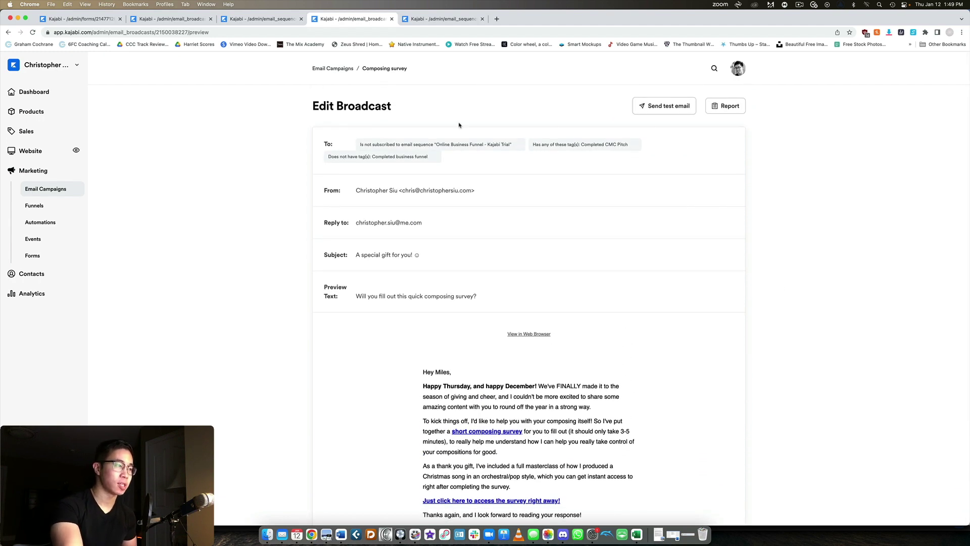
pyautogui.click(440, 19)
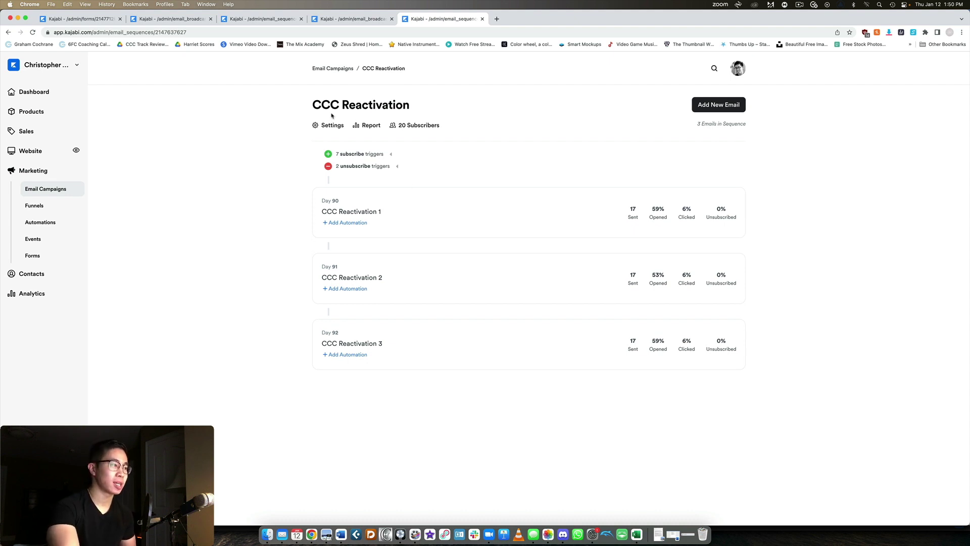
# Step: Expand and collapse the seven payment-cancelled subscribe triggers, then open CCC Reactivation 1
pyautogui.click(353, 154)
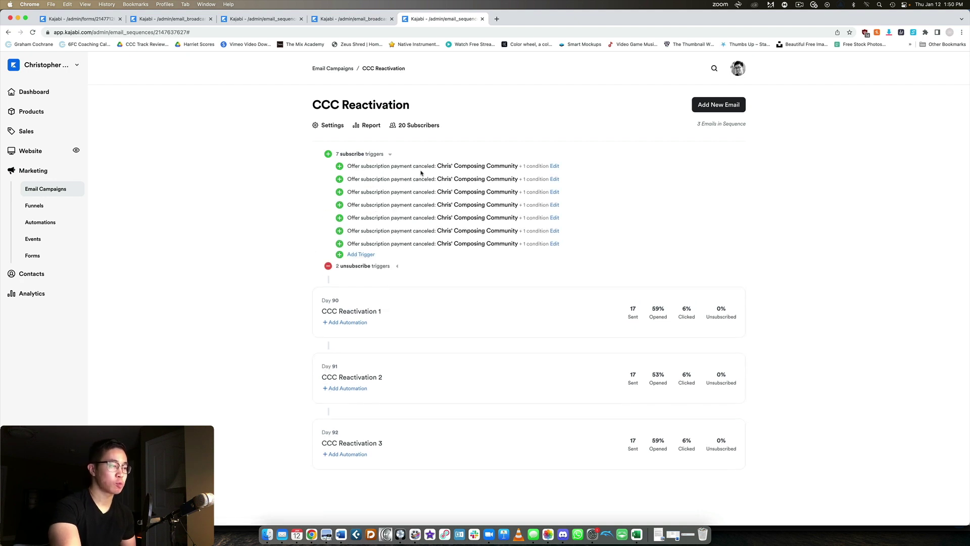
pyautogui.click(365, 155)
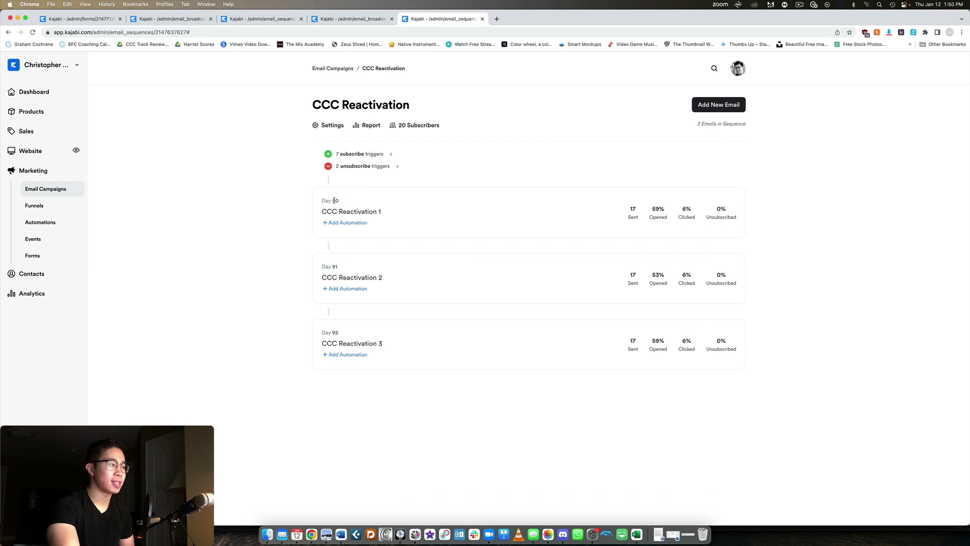
pyautogui.click(368, 210)
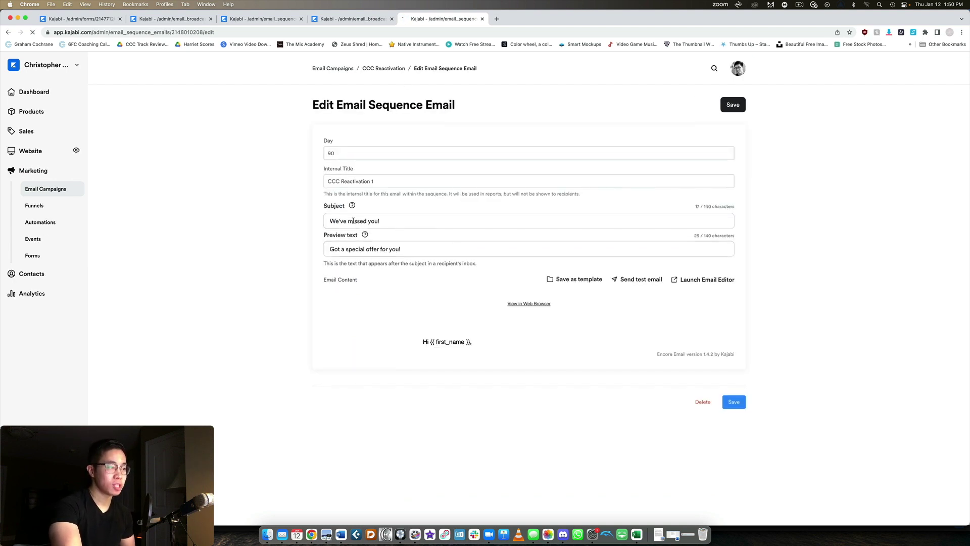
# Step: Read CCC Reactivation 1's free Behind the Album: FREEDOM course offer, then return to the sequence
pyautogui.scroll(-1, 430, 229)
pyautogui.scroll(-5, 429, 230)
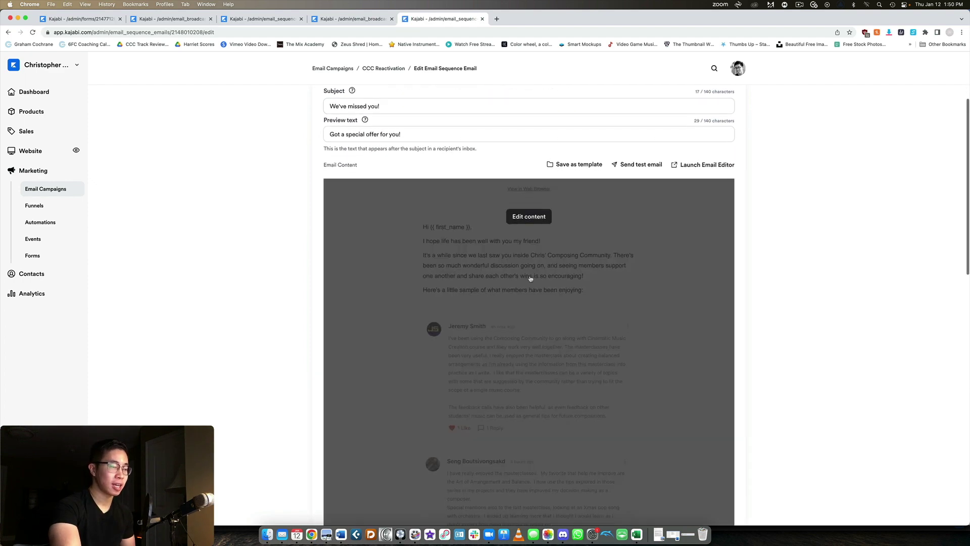
pyautogui.scroll(-5, 790, 303)
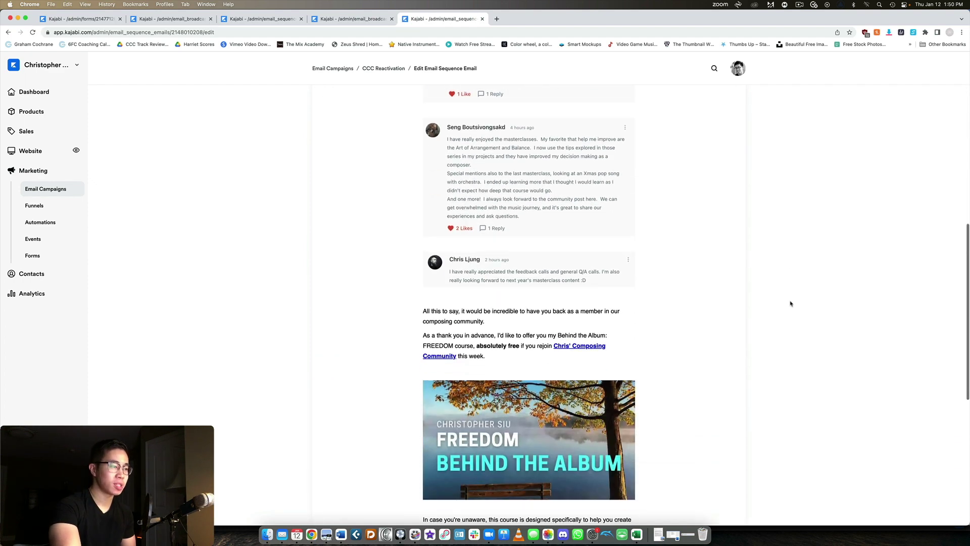
pyautogui.scroll(4, 791, 304)
pyautogui.scroll(-5, 793, 299)
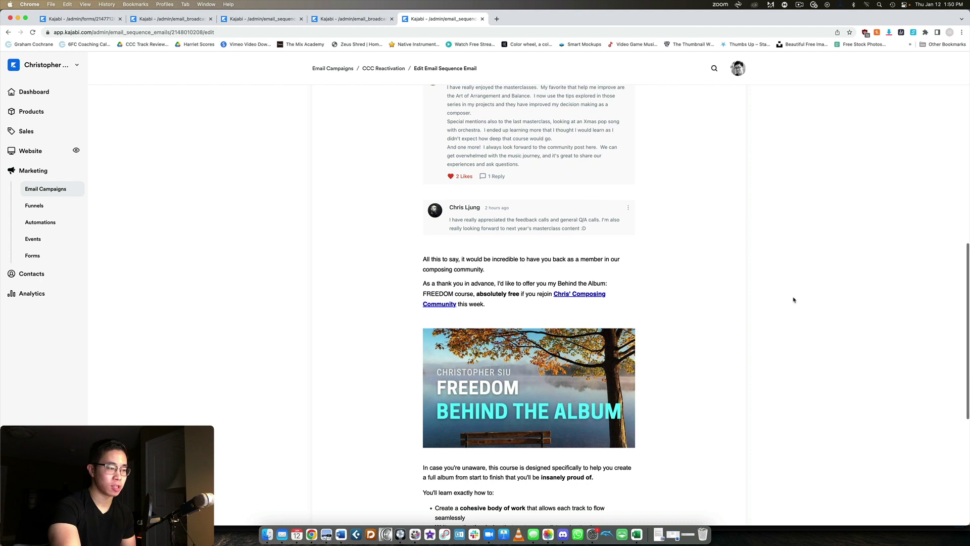
pyautogui.scroll(-2, 793, 300)
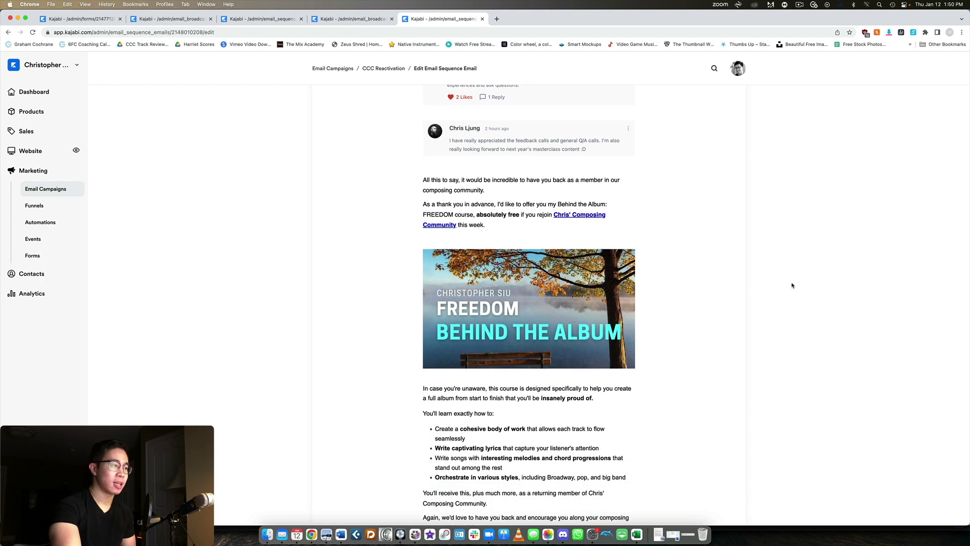
pyautogui.scroll(-2, 792, 286)
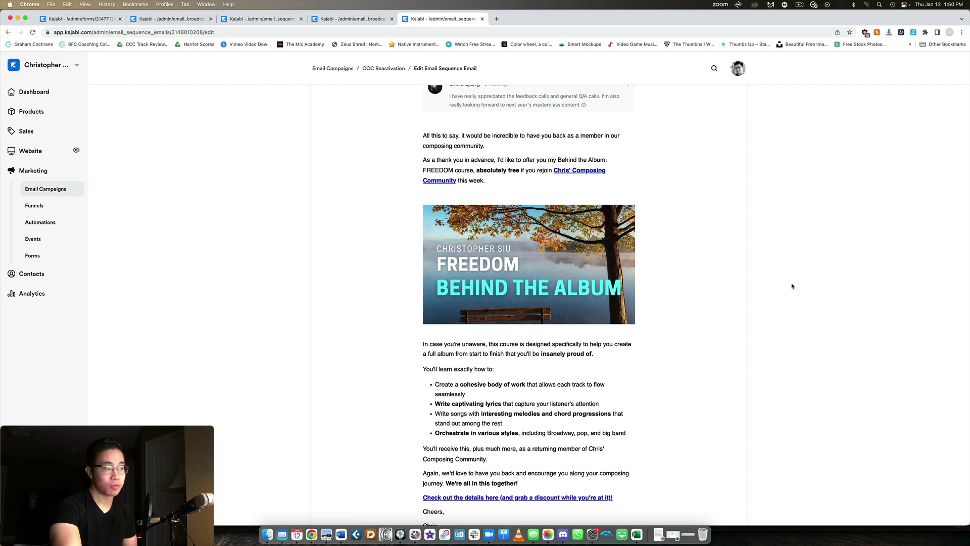
pyautogui.scroll(-2, 566, 247)
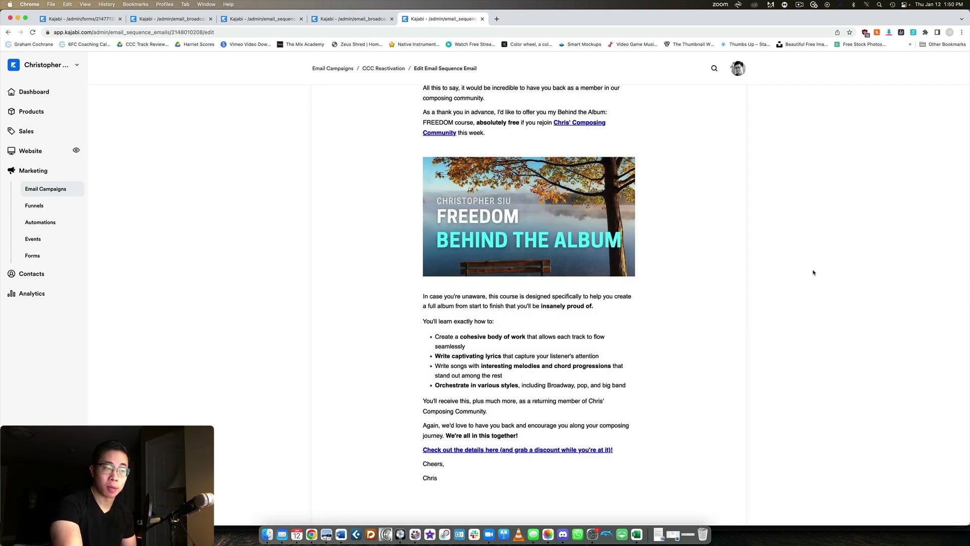
pyautogui.scroll(-2, 812, 271)
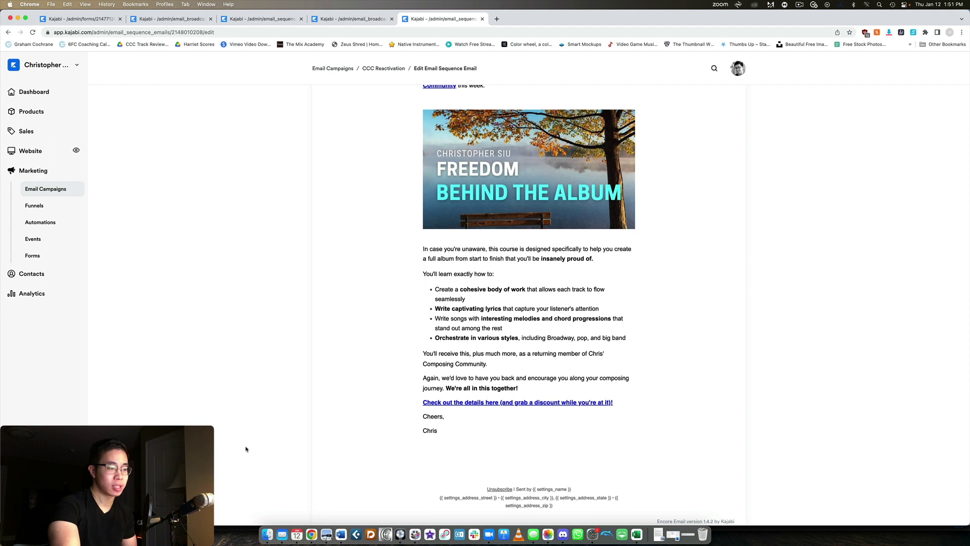
pyautogui.click(8, 32)
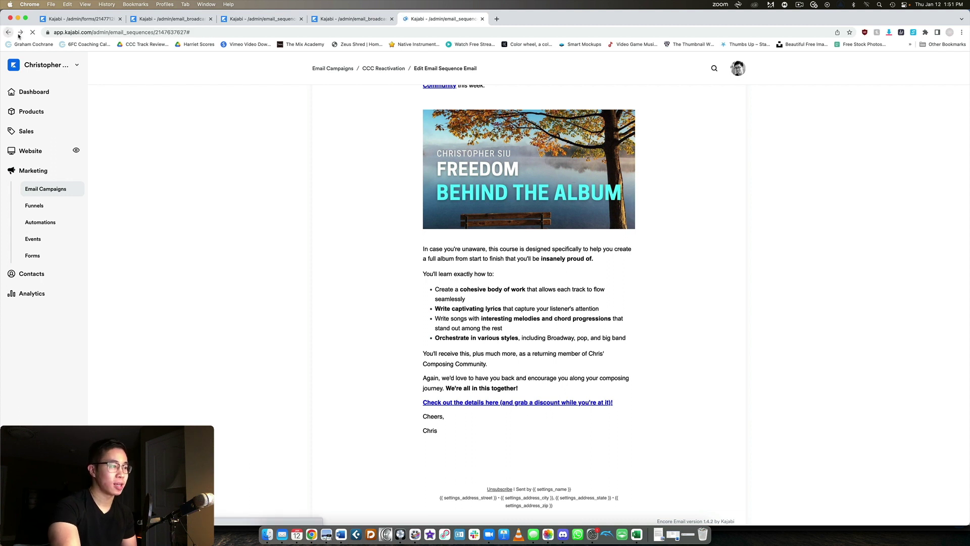